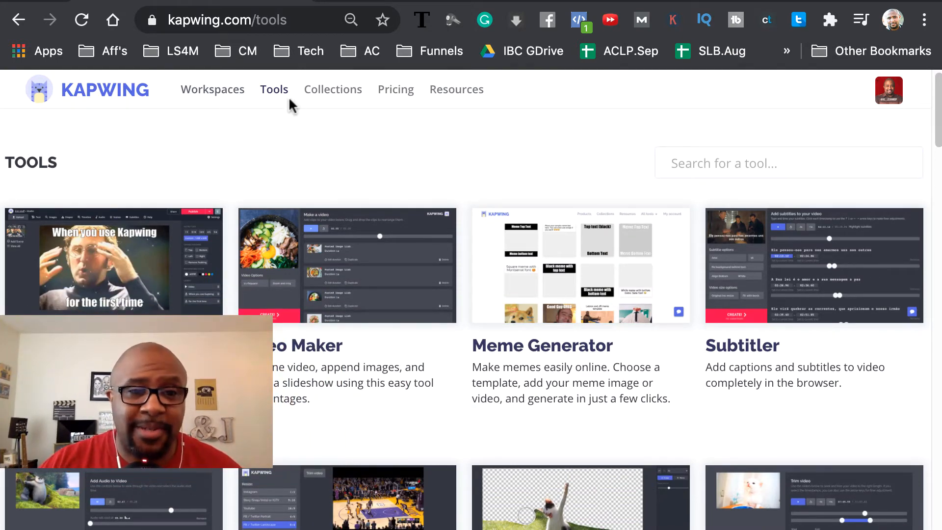
- Find the Add Waveform to Video tool in the Kapwing tools list and get started with it
scroll(553, 263, "down", 5)
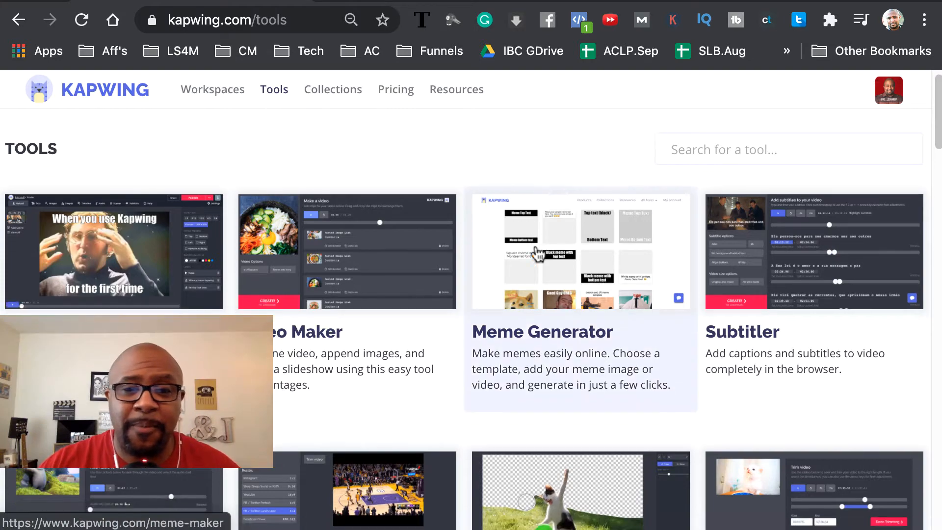
scroll(553, 263, "down", 6)
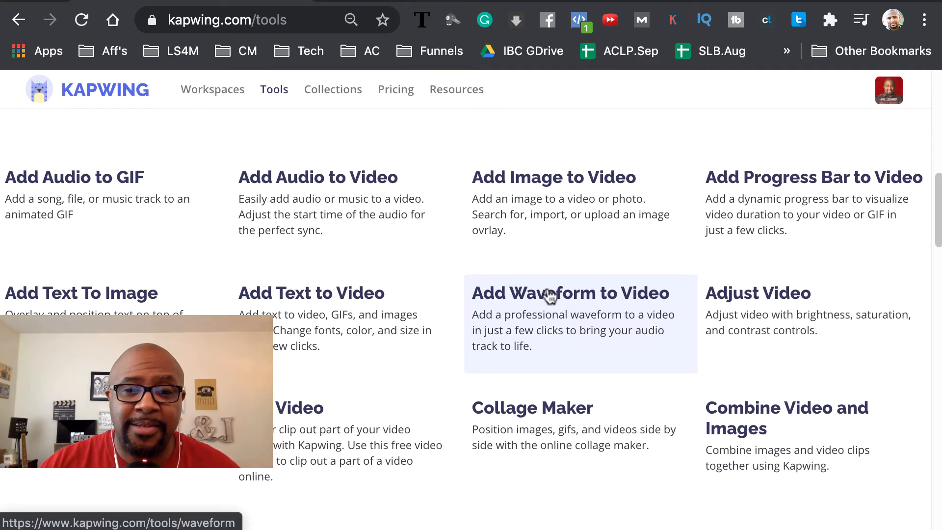
left_click(551, 295)
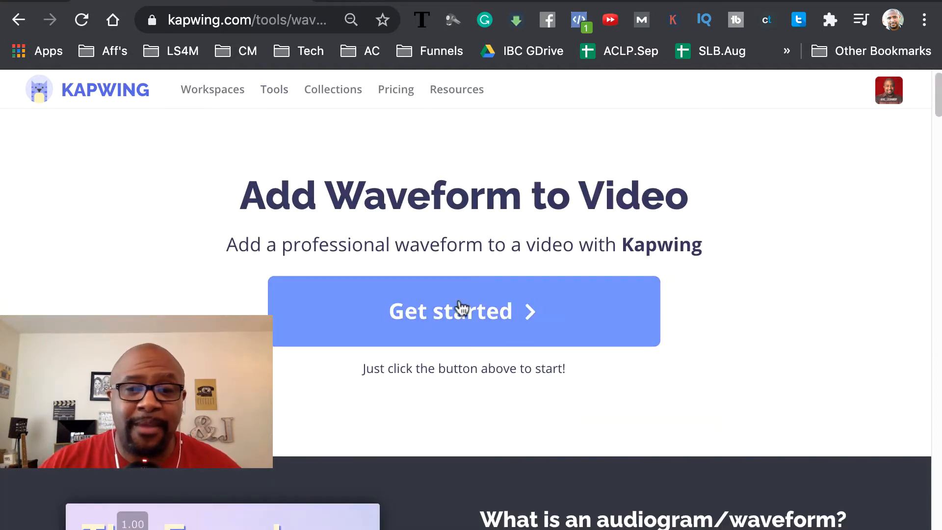
left_click(442, 318)
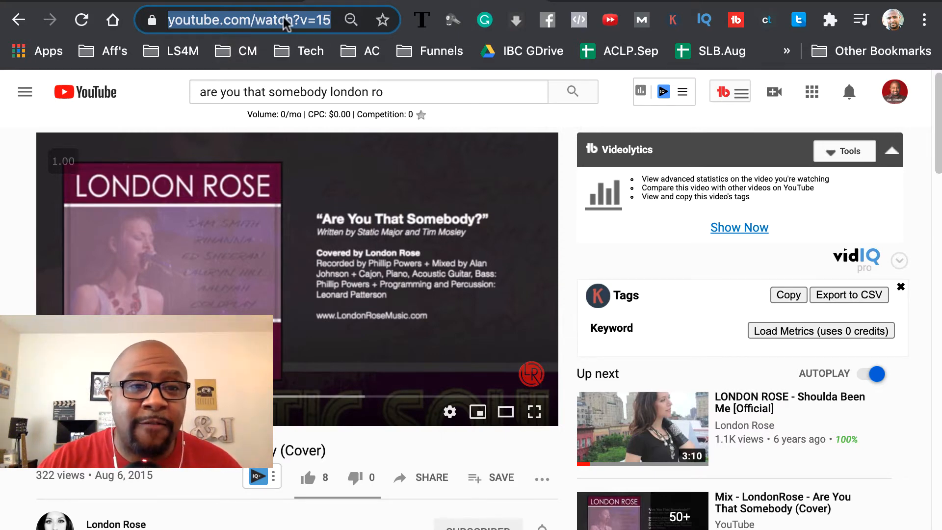
- Create a waveform from the copied URL of the London Rose YouTube video, and place it along the canvas's lower edge
left_click(275, 1)
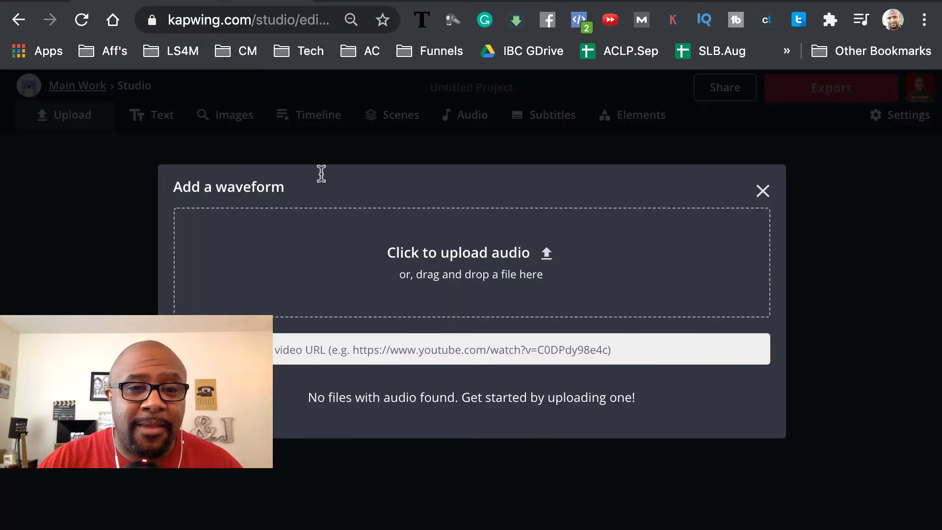
left_click(293, 343)
key("ctrl+v")
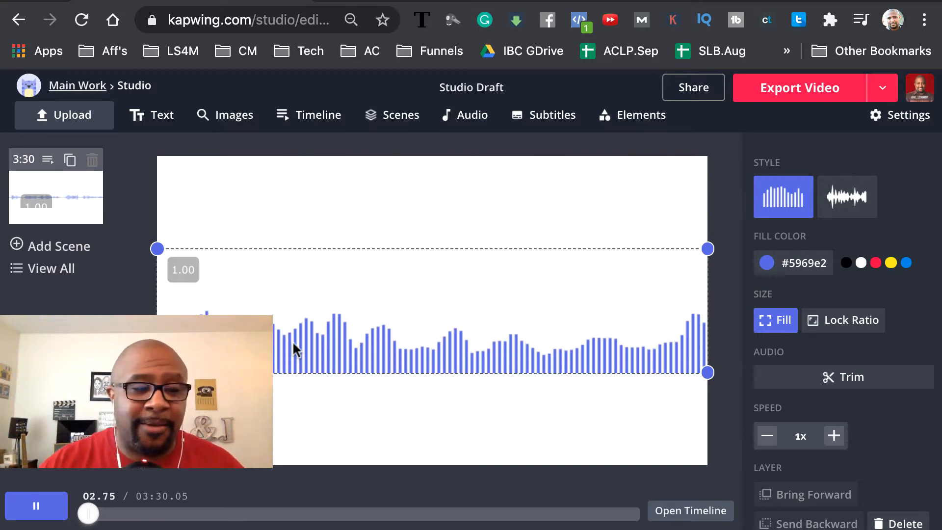
key("space")
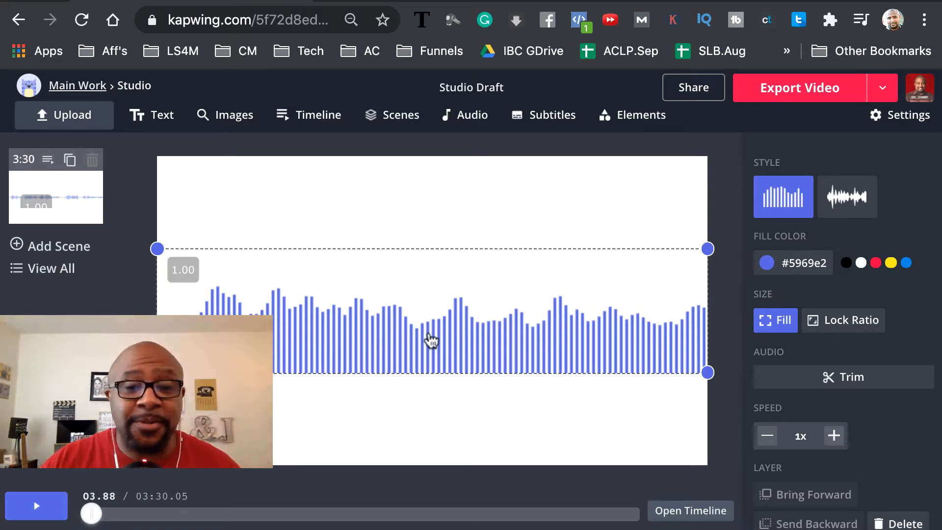
left_click_drag(429, 336, 430, 435)
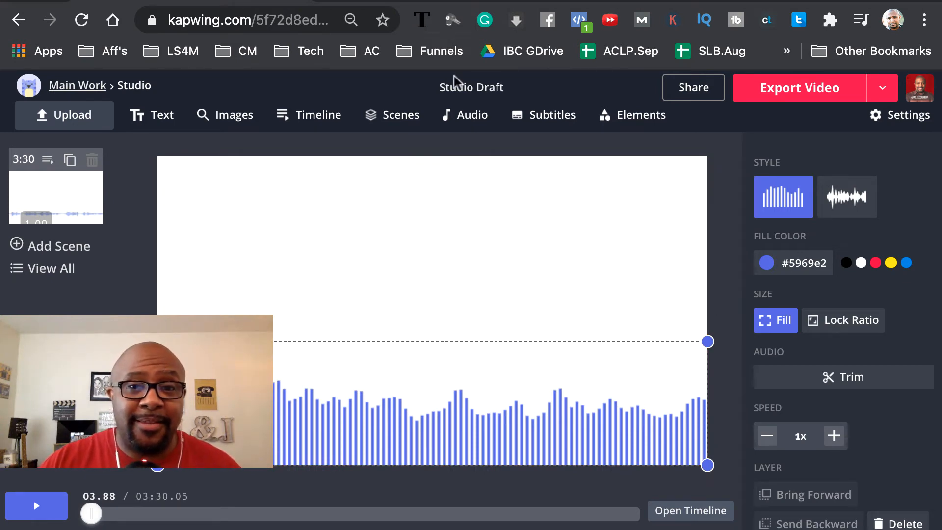
- Add the London Rose "Are You That Somebody?" YouTube video to the canvas from its URL
left_click(425, 2)
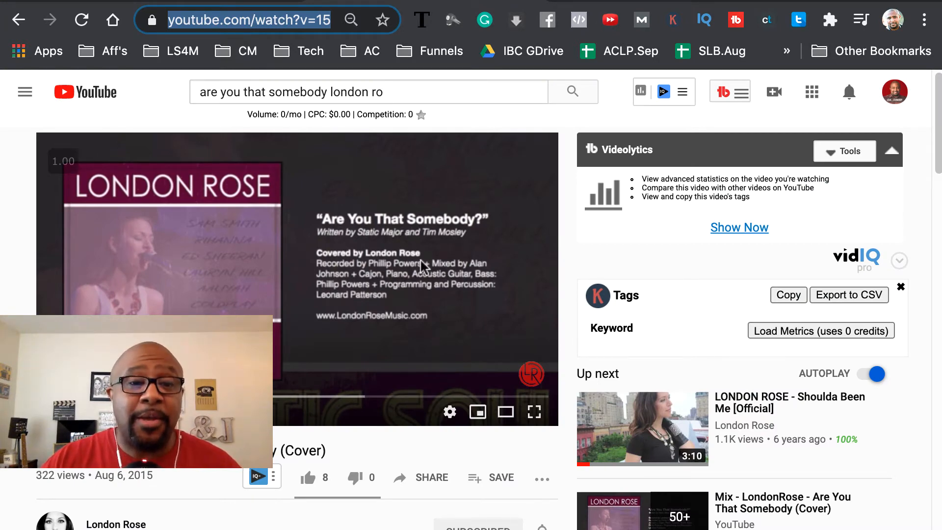
key("ctrl+shift+Tab")
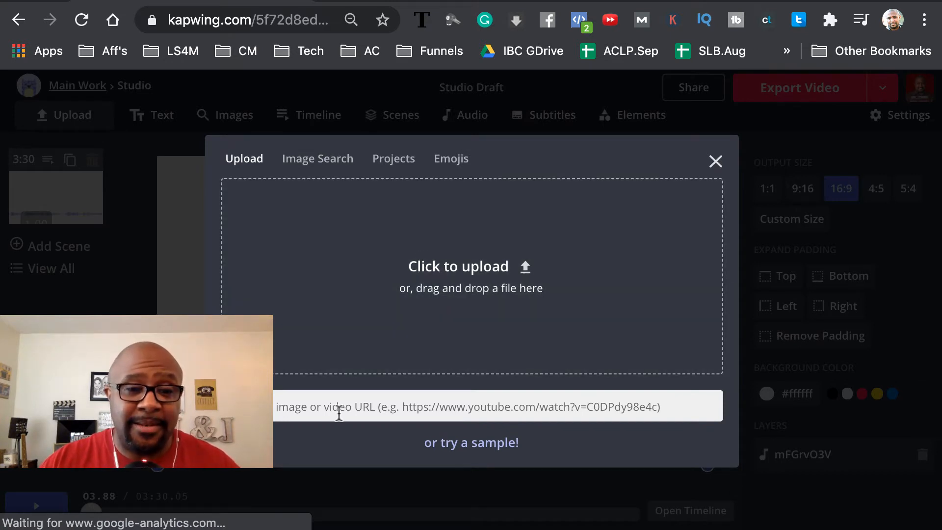
key("super+v")
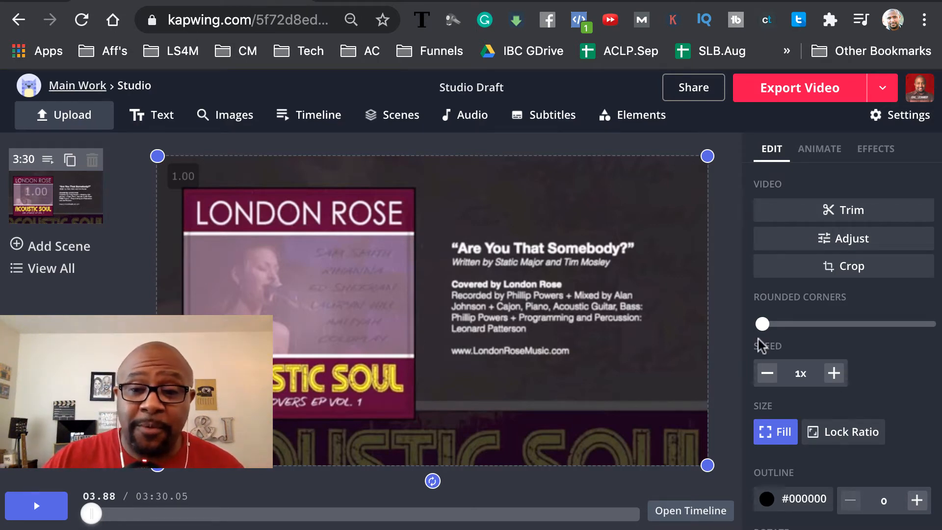
- Mute the added video and send it backward behind the waveform
scroll(896, 357, "down", 6)
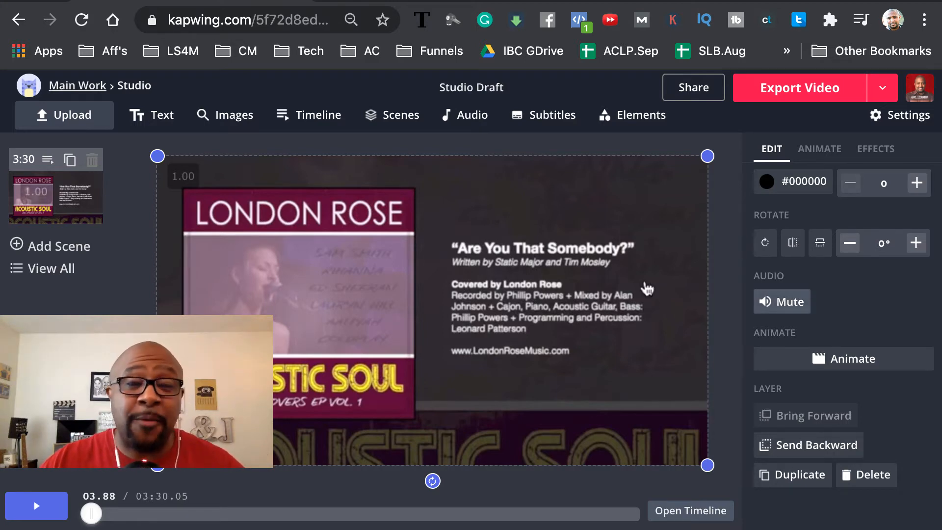
left_click(788, 301)
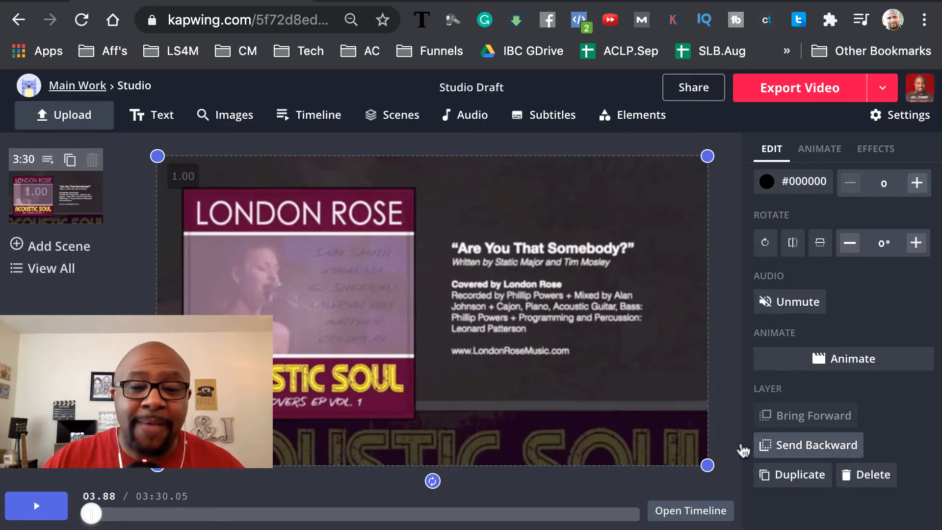
left_click(784, 452)
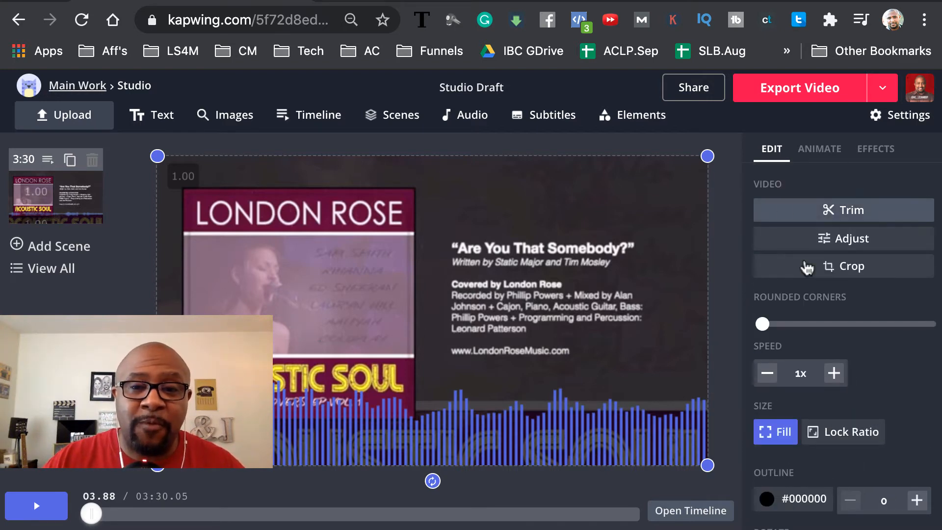
- Format the waveform with a white fill (#FFFFFF) and the continuous line style, spanning the full canvas width at a reduced height
left_click(584, 435)
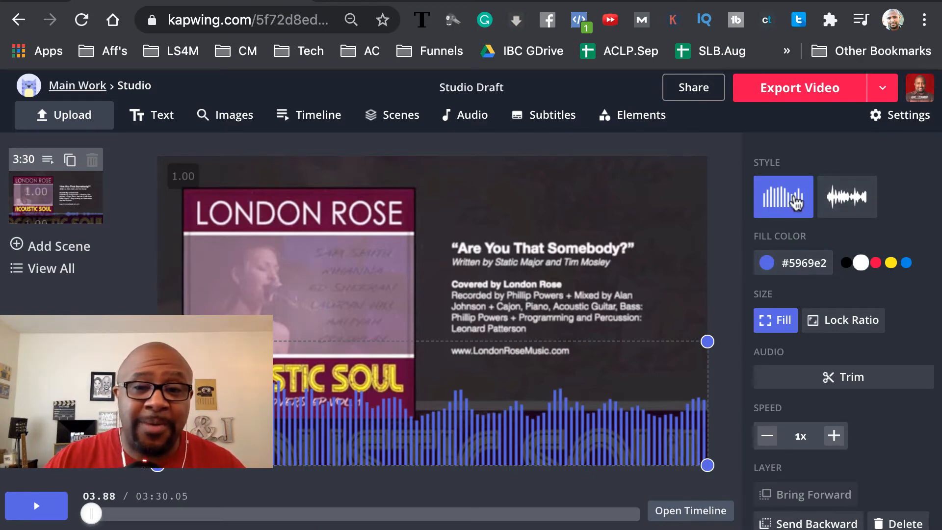
left_click(860, 262)
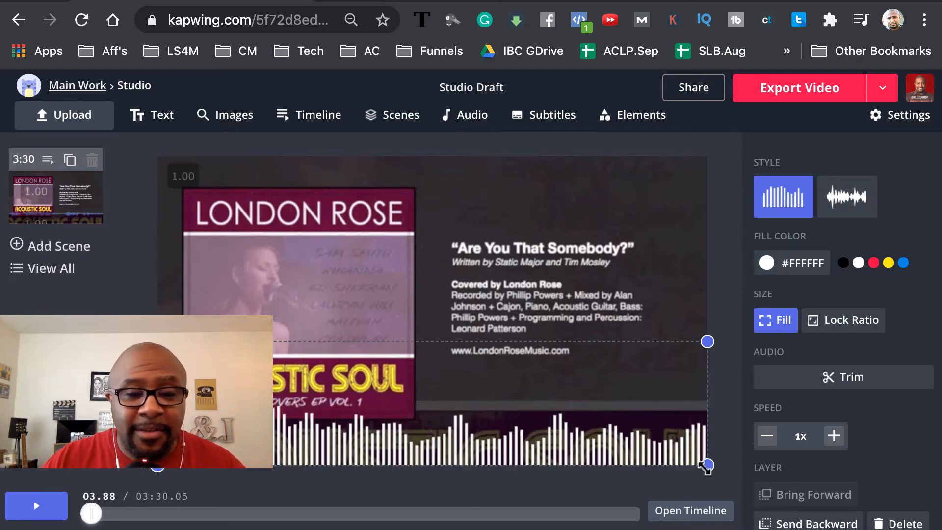
left_click_drag(705, 466, 453, 450)
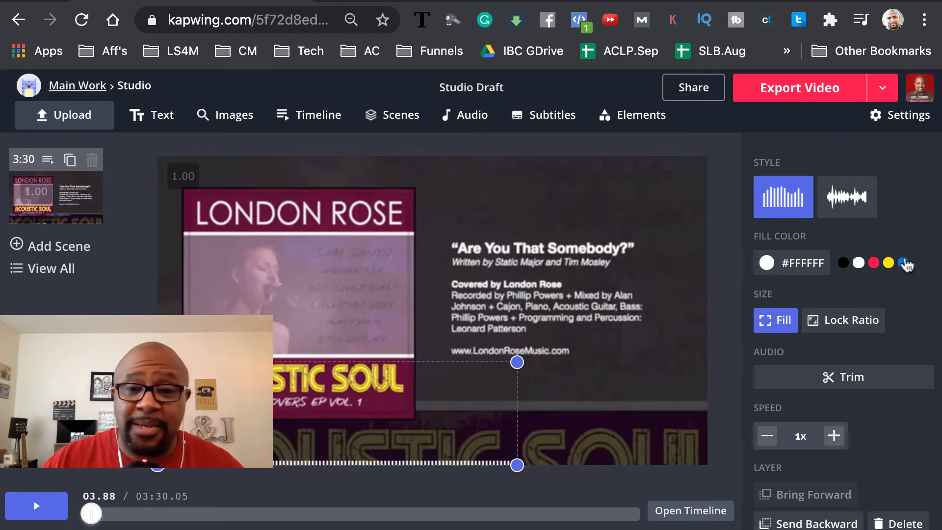
left_click(847, 196)
left_click_drag(517, 465, 706, 465)
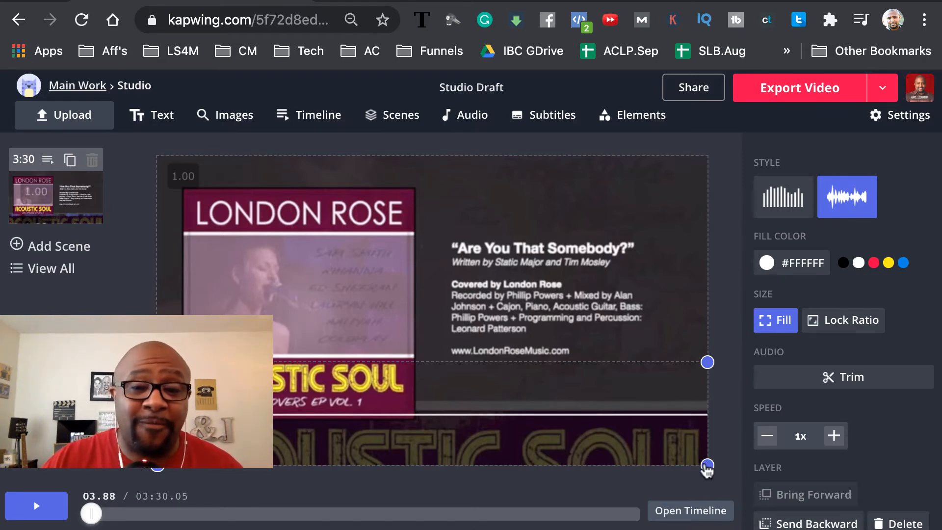
- Delete the London Rose video from the canvas
left_click(587, 239)
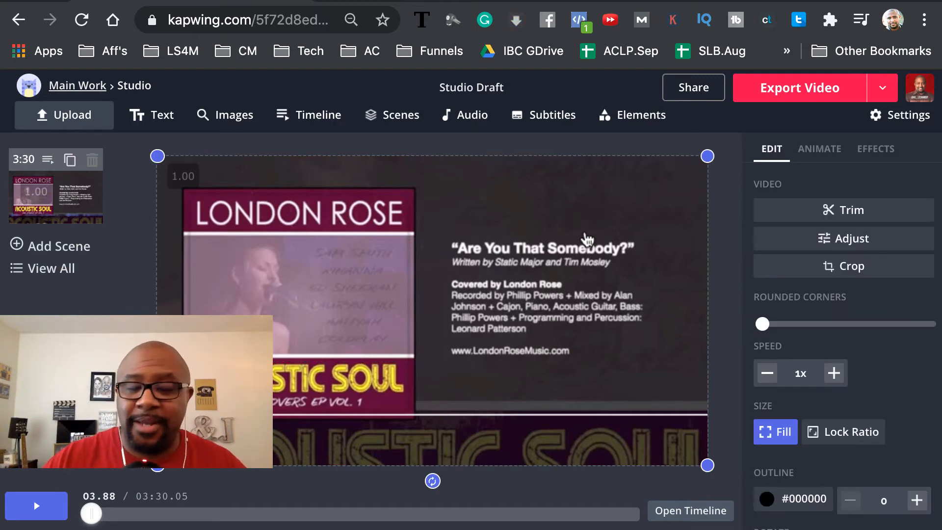
key("Delete")
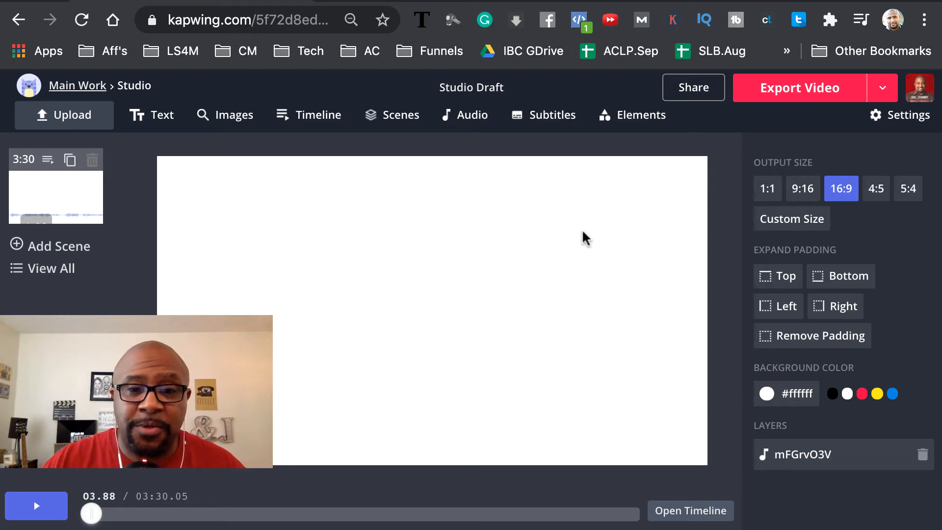
- Upload the London Rose - AYTS Cover image file to the canvas
left_click(228, 123)
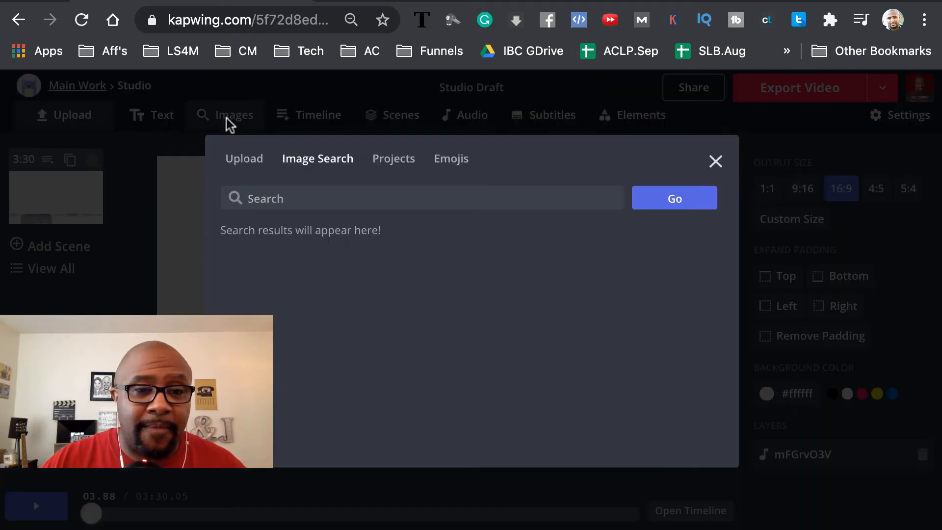
left_click(249, 158)
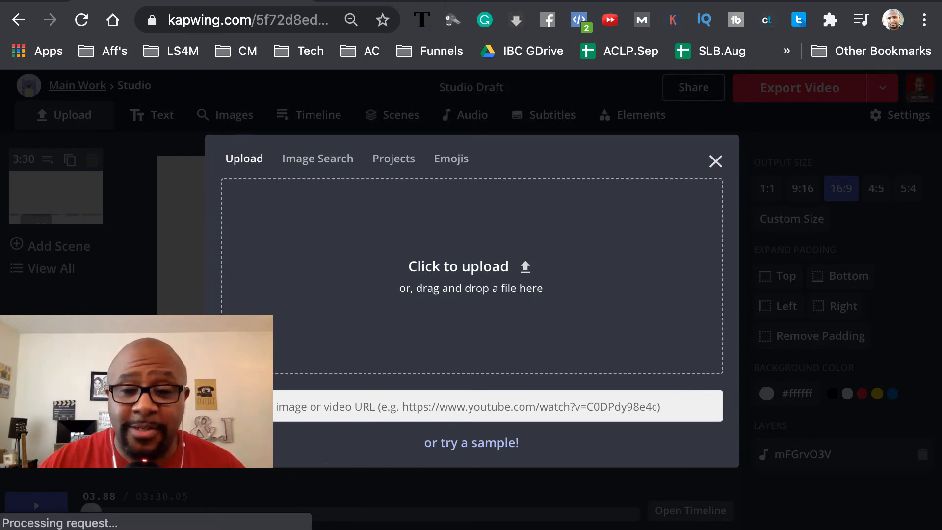
key("super+Tab")
left_click_drag(388, 328, 223, 269)
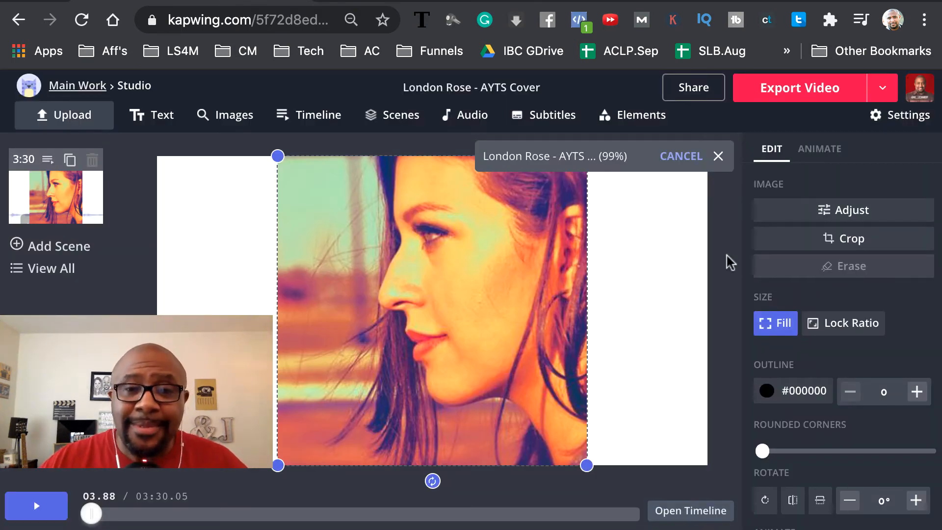
- Set the project's output size to 1:1
left_click(680, 219)
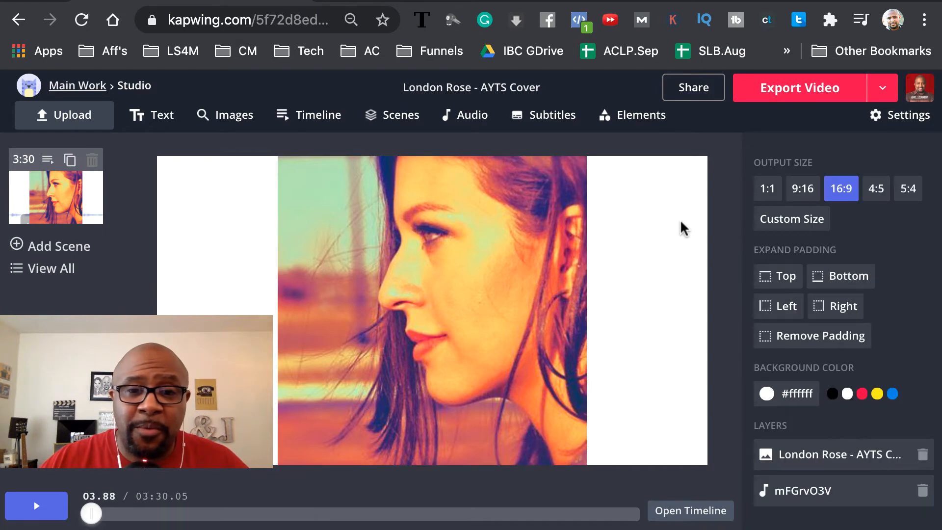
left_click(766, 194)
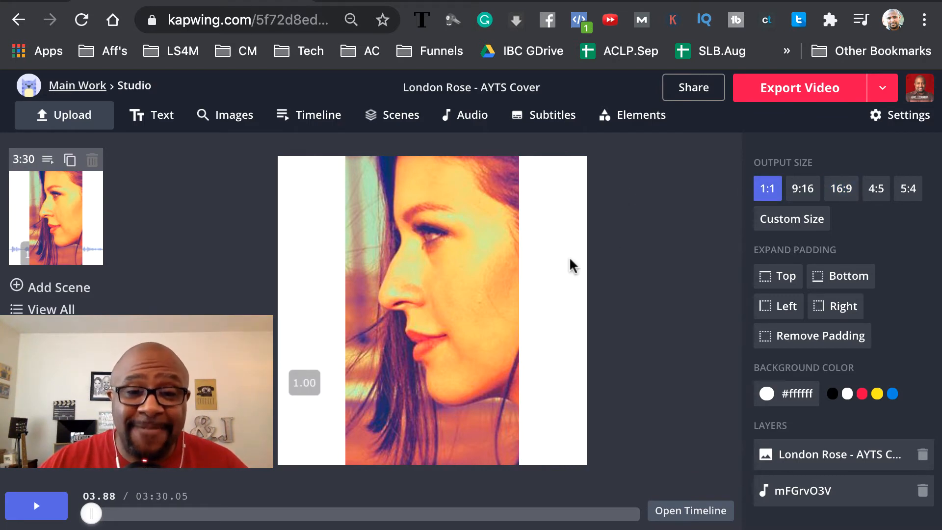
- Scale the cover image with its ratio locked until it covers the whole square canvas, and send it behind the waveform
left_click(480, 267)
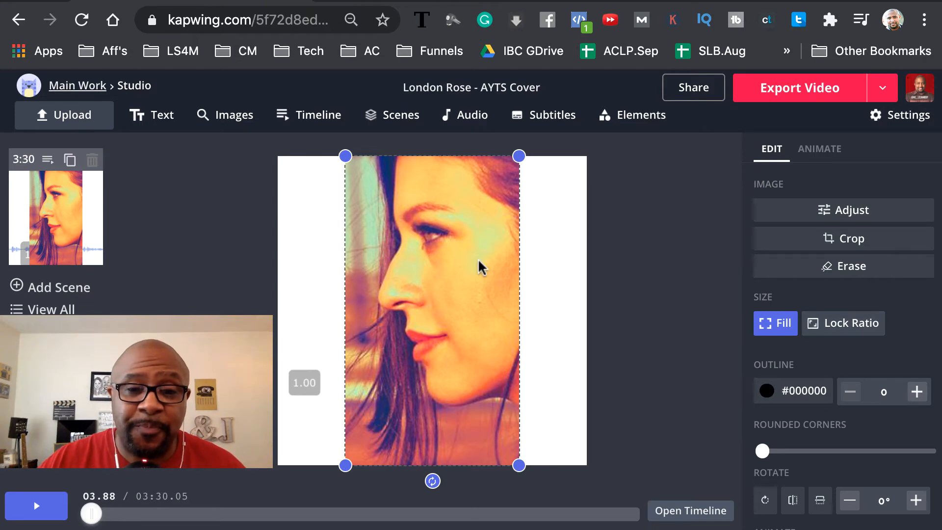
key("super+z")
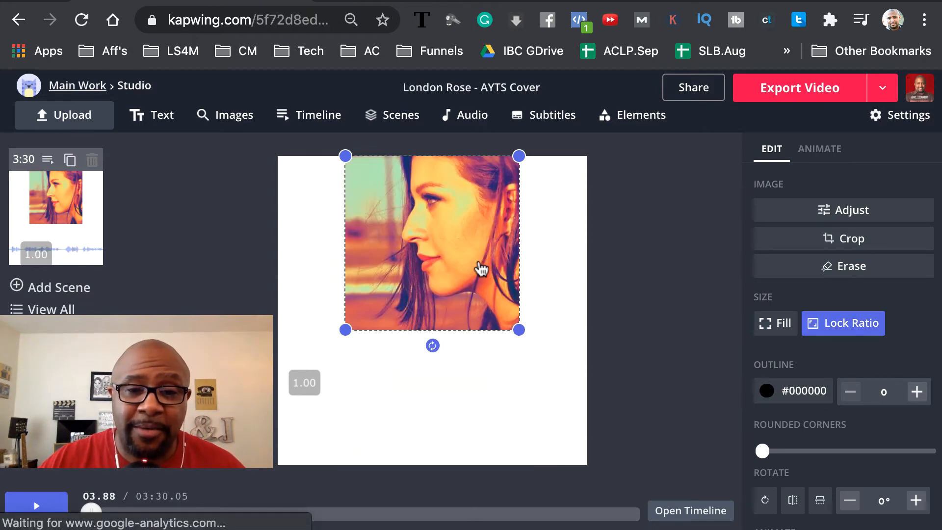
scroll(479, 260, "up", 5)
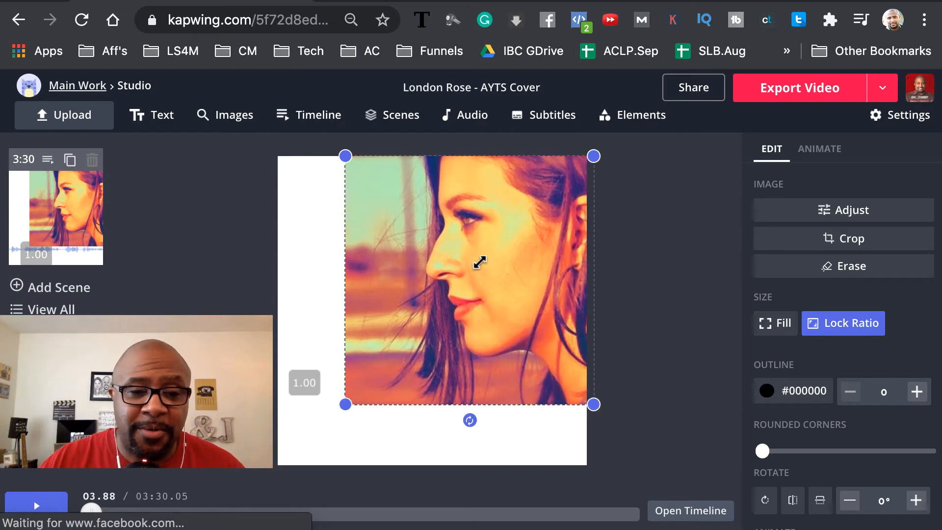
scroll(480, 267, "up", 4)
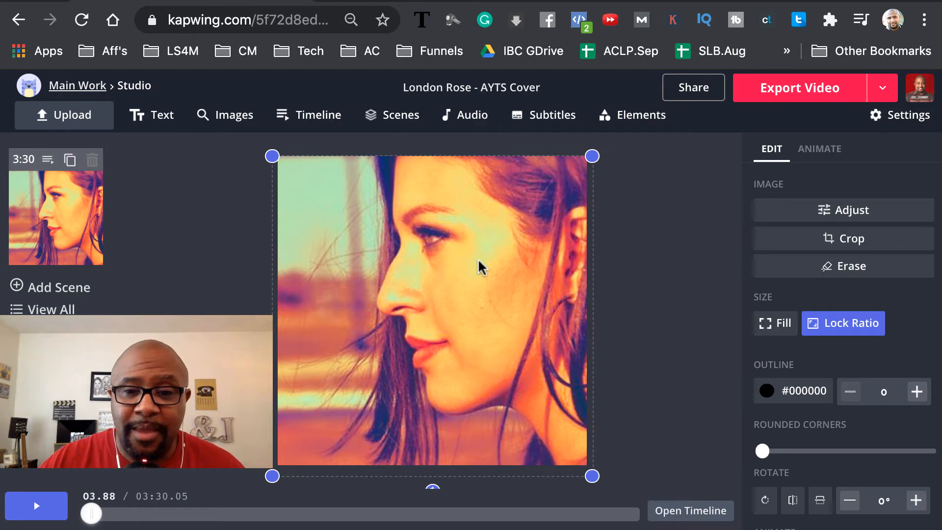
scroll(804, 390, "down", 5)
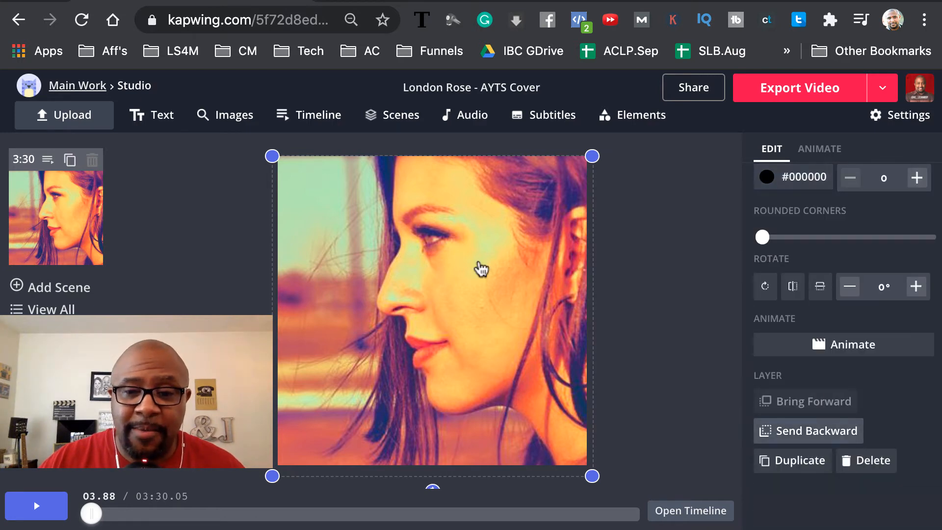
left_click(784, 432)
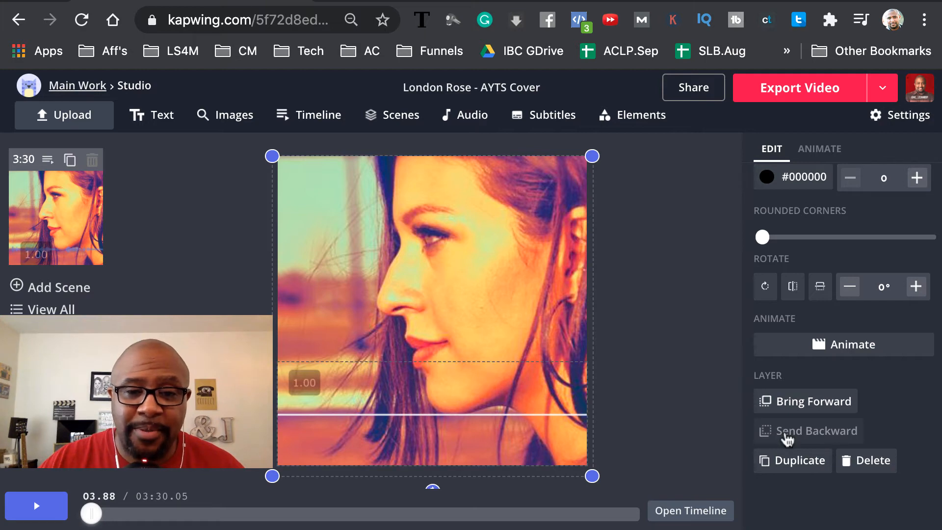
- Restyle the waveform as vertical bars stretched slightly past both sides of the canvas, and play the preview from the start
left_click(432, 413)
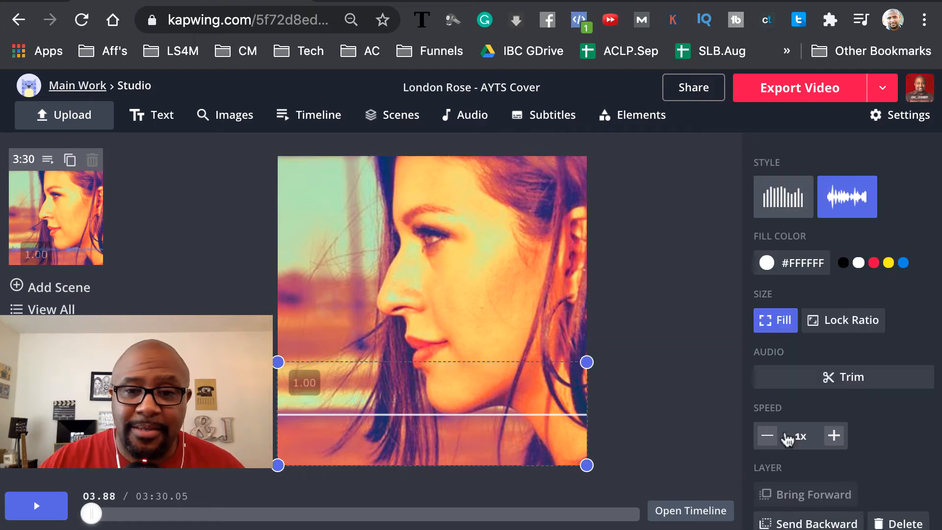
left_click(783, 197)
left_click_drag(277, 362, 269, 352)
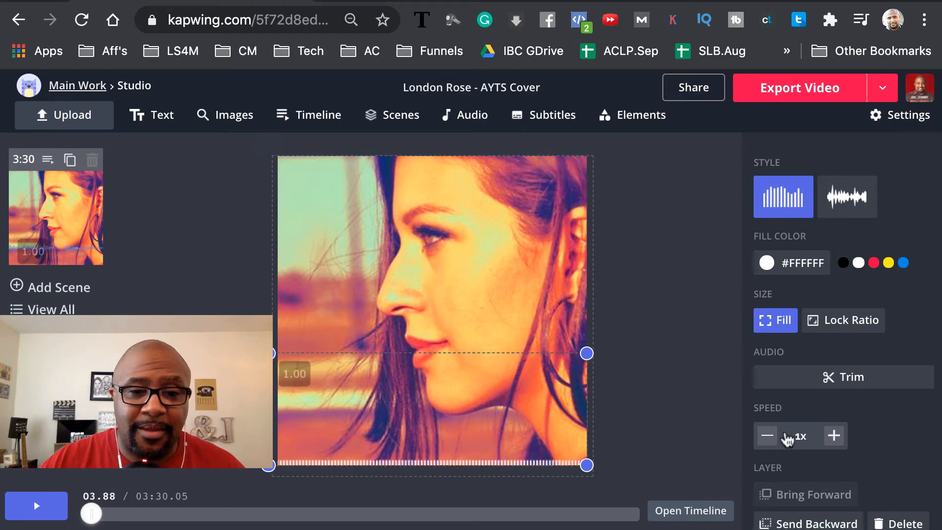
left_click_drag(587, 352, 594, 341)
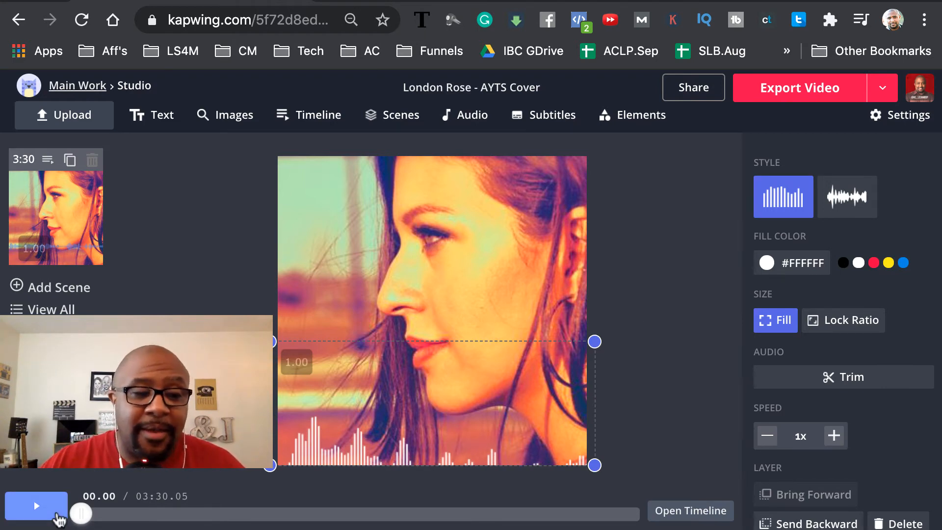
left_click(51, 512)
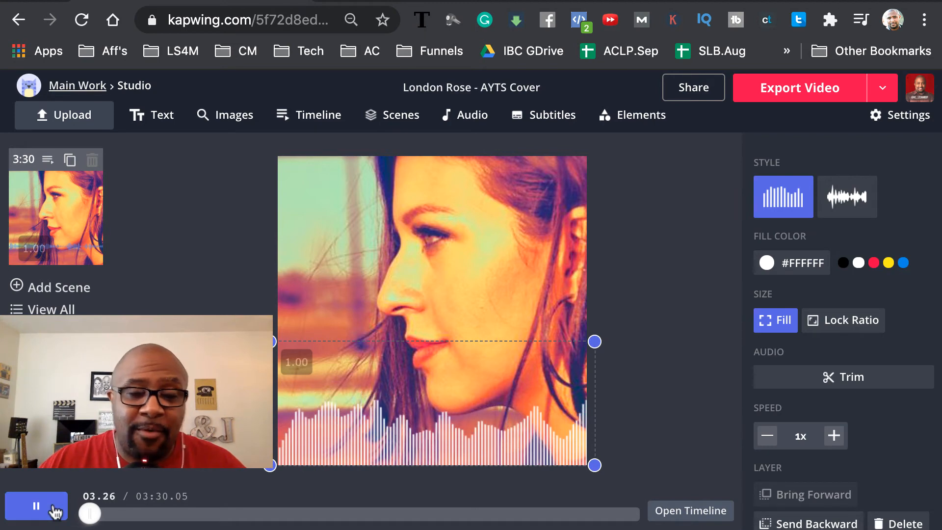
- Pause the preview and trim the waveform's audio to start at 00:09.00 and end at 01:08.15
left_click(50, 512)
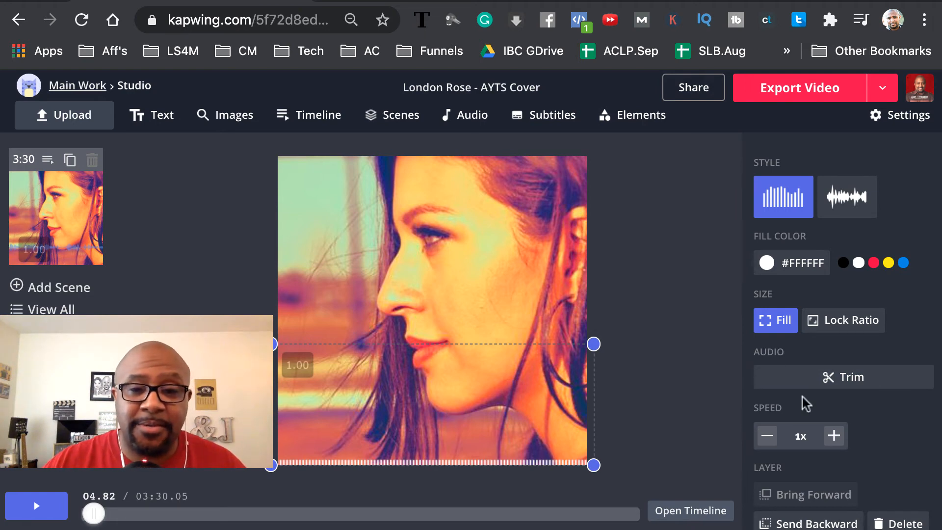
left_click(820, 382)
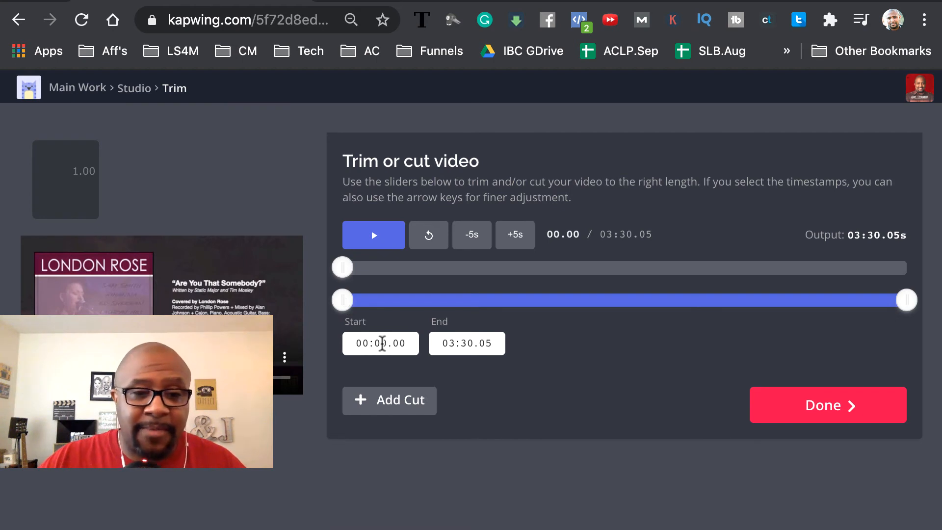
left_click(382, 343)
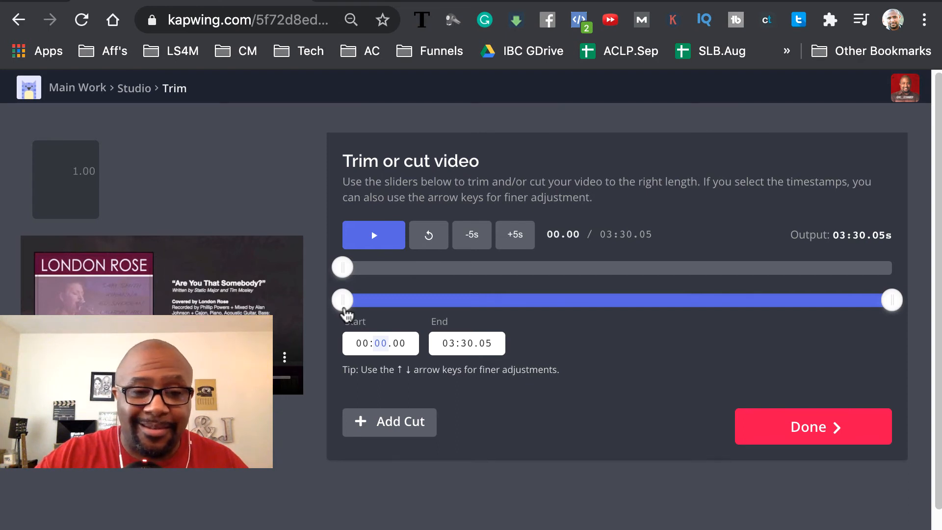
type("9")
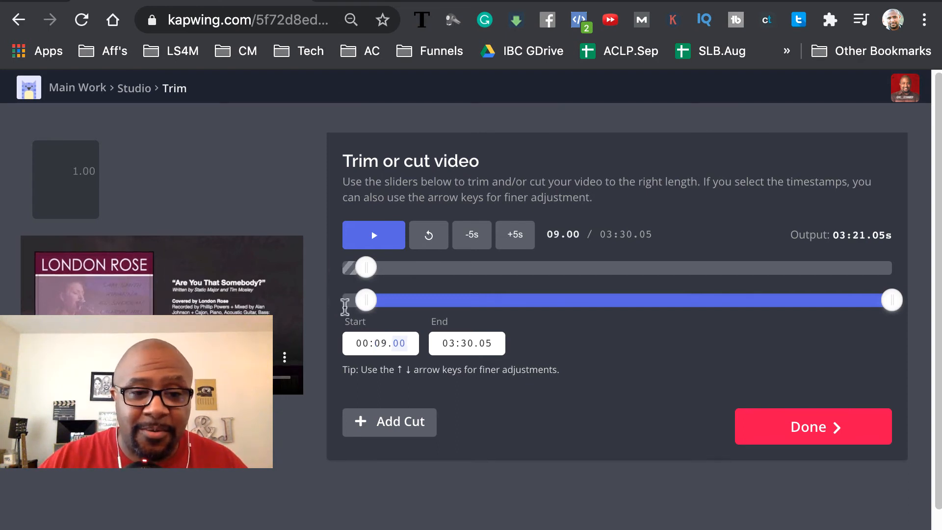
left_click(454, 341)
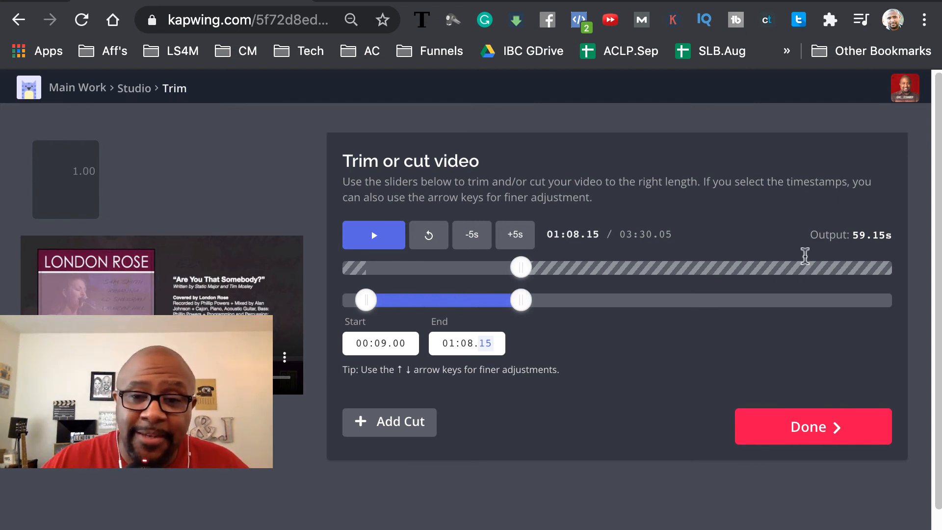
- Play the beginning of the trimmed clip briefly to check it, and apply the trim
left_click_drag(813, 237, 904, 236)
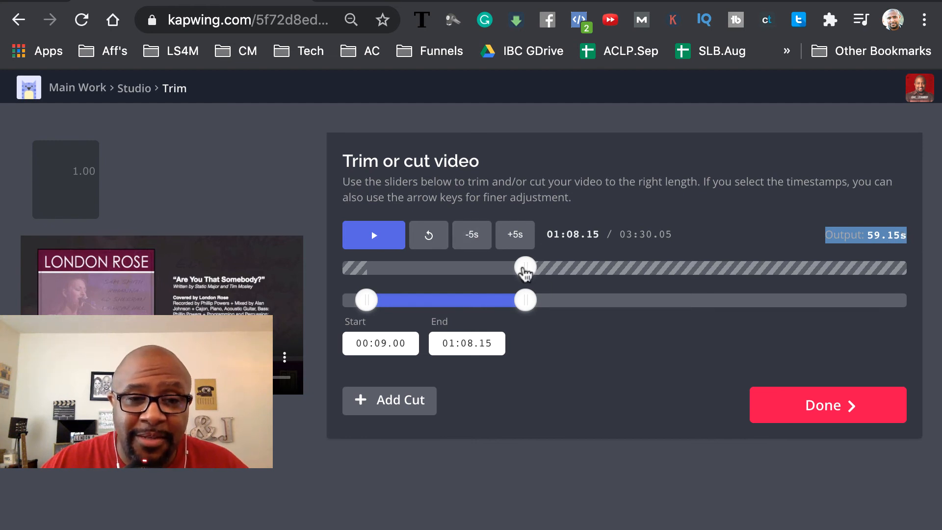
left_click(472, 235)
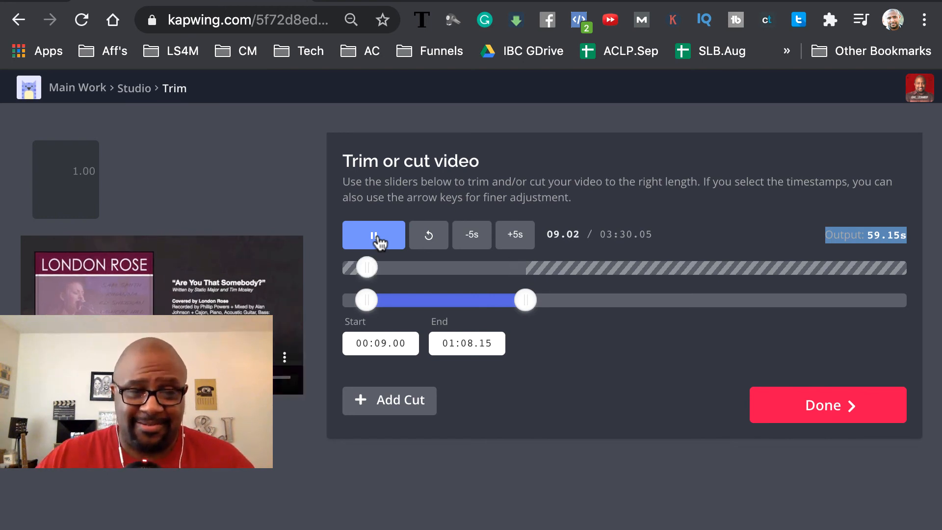
left_click(378, 240)
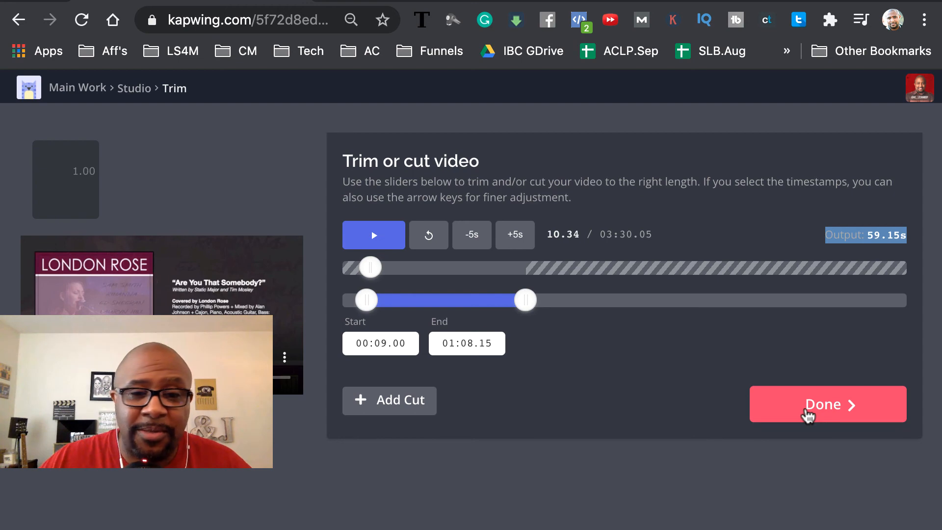
left_click(806, 411)
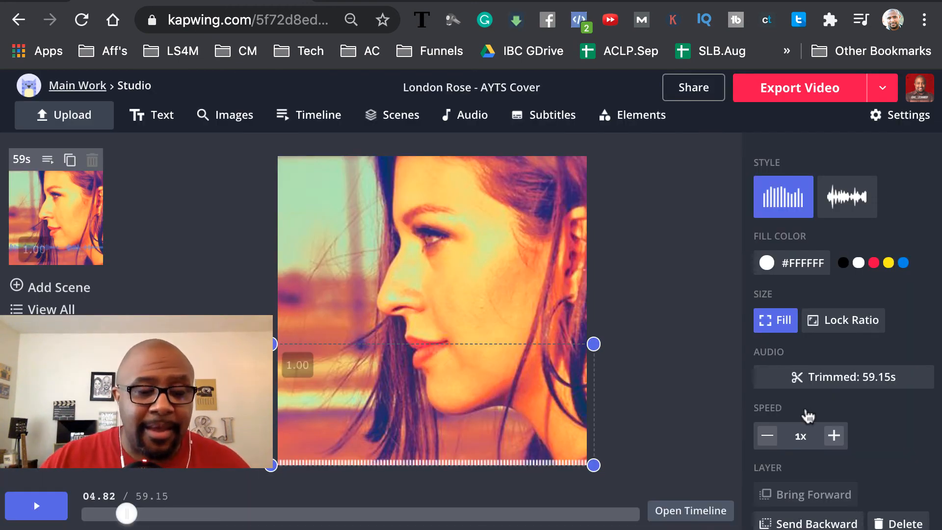
- Add the white text "Are You That Somebody? (Aaliyah Cover)" over the woman's cheek, and preview the video from the start
left_click_drag(120, 514, 83, 513)
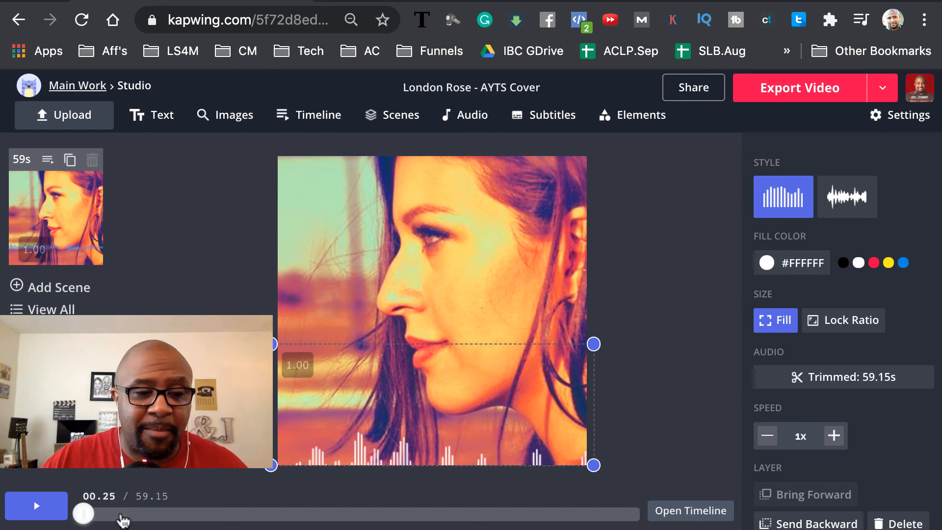
left_click(80, 515)
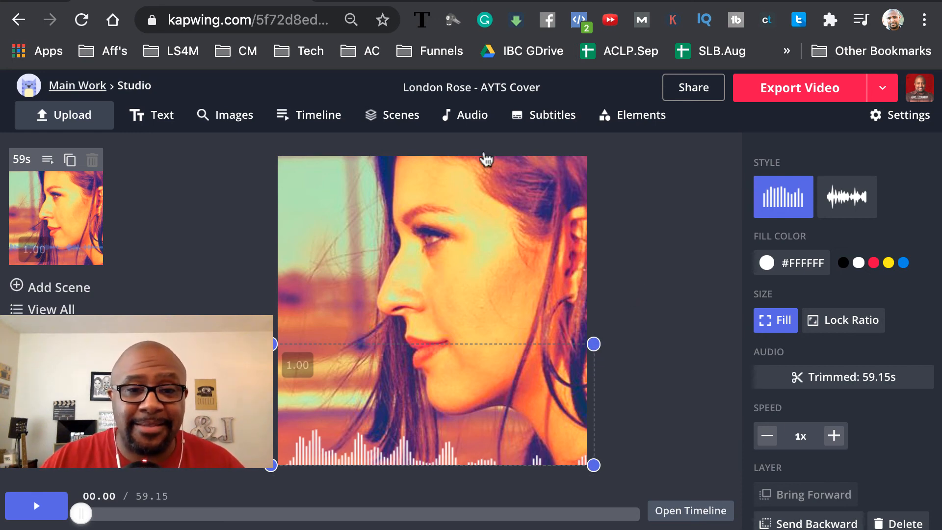
left_click(664, 184)
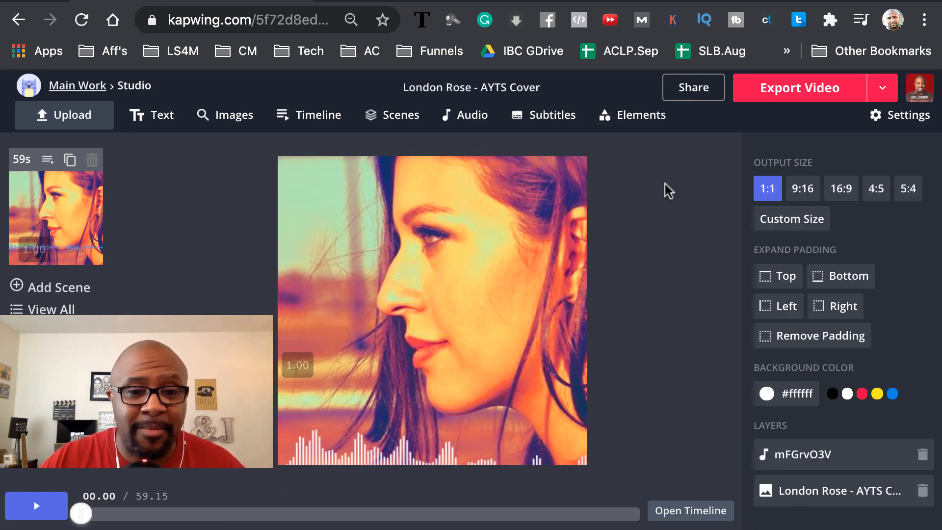
left_click(156, 124)
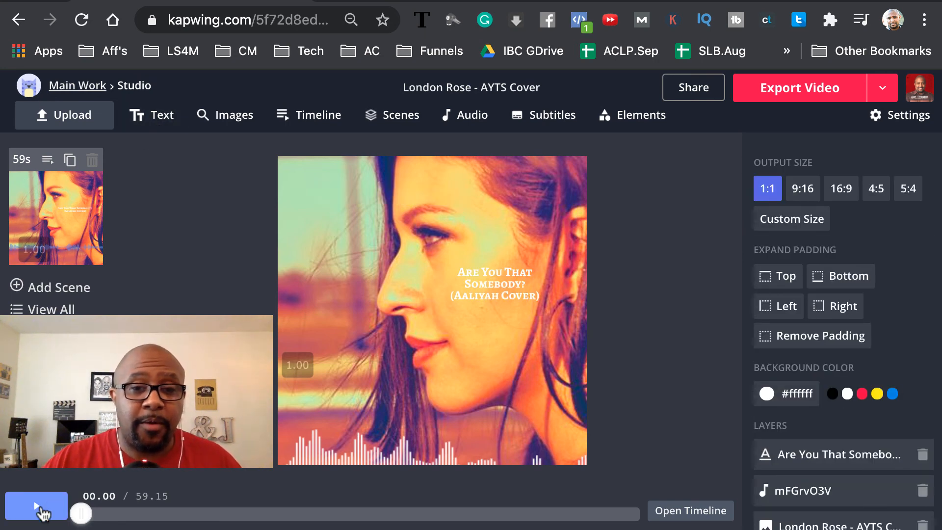
left_click(40, 510)
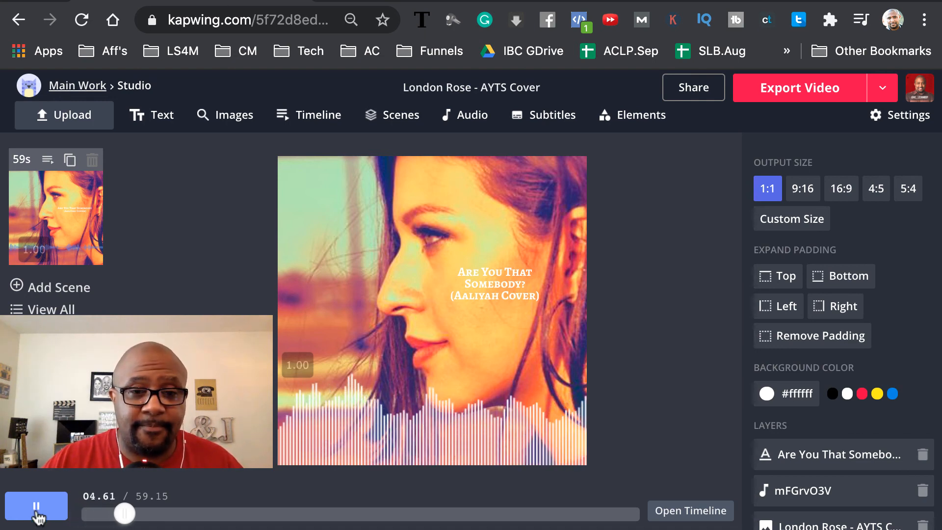
left_click(36, 512)
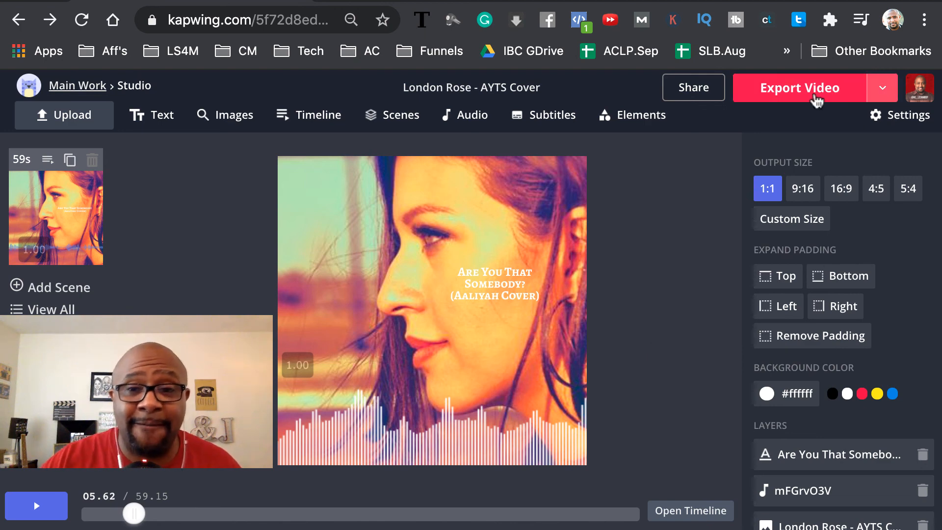
- Compare the High and Standard video quality options in the project settings and keep Standard
left_click(895, 123)
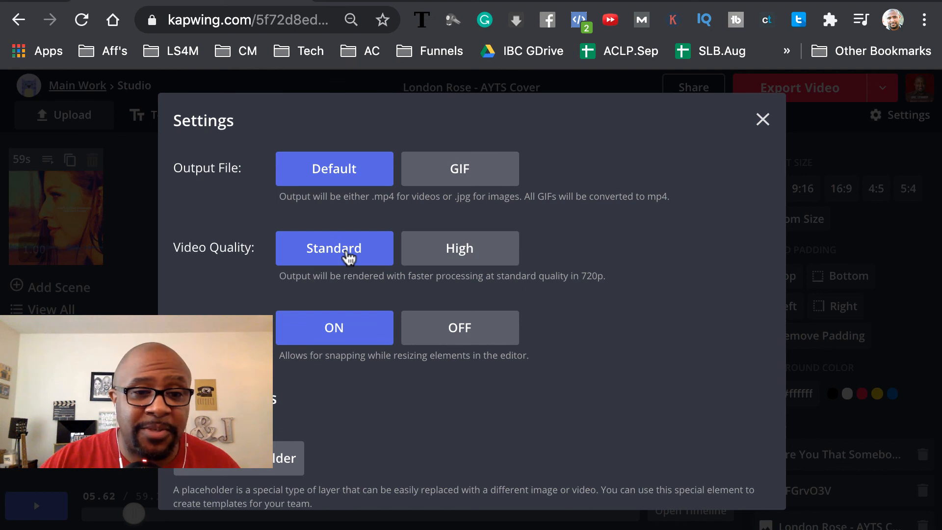
left_click(451, 256)
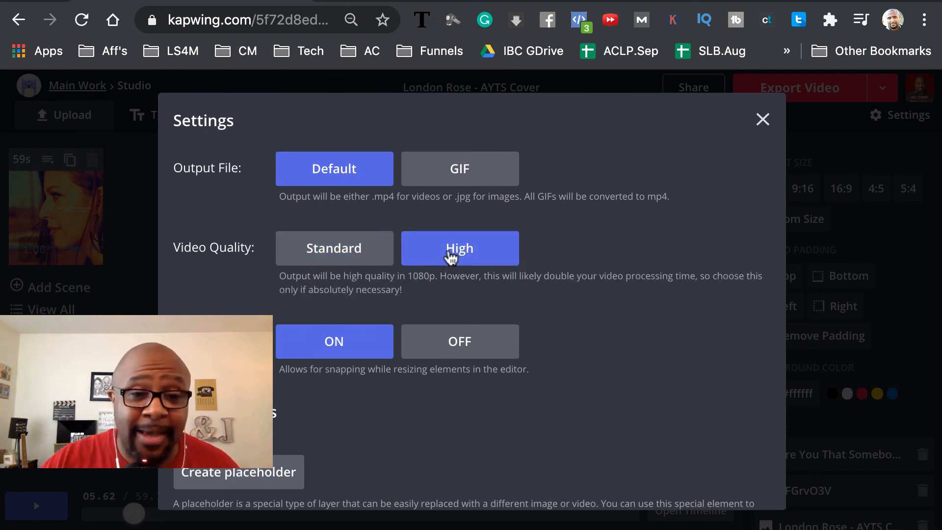
left_click(350, 257)
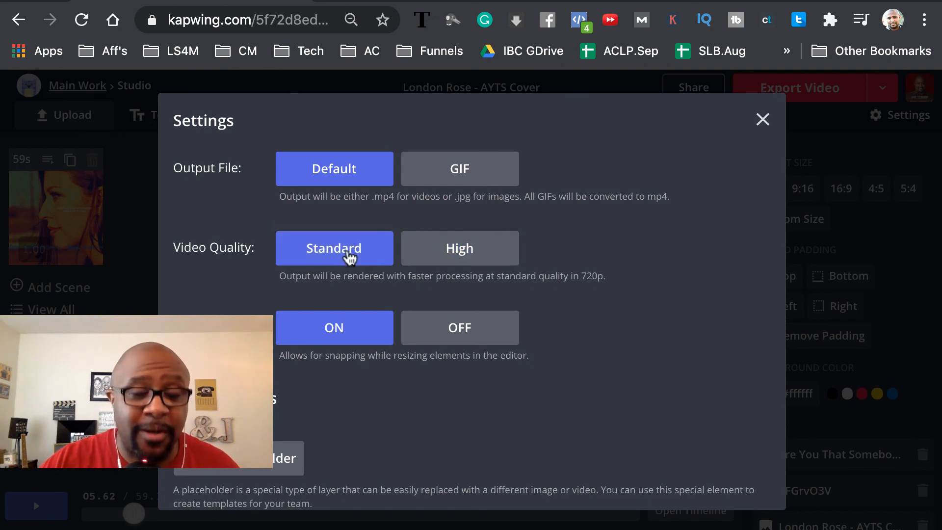
left_click(761, 119)
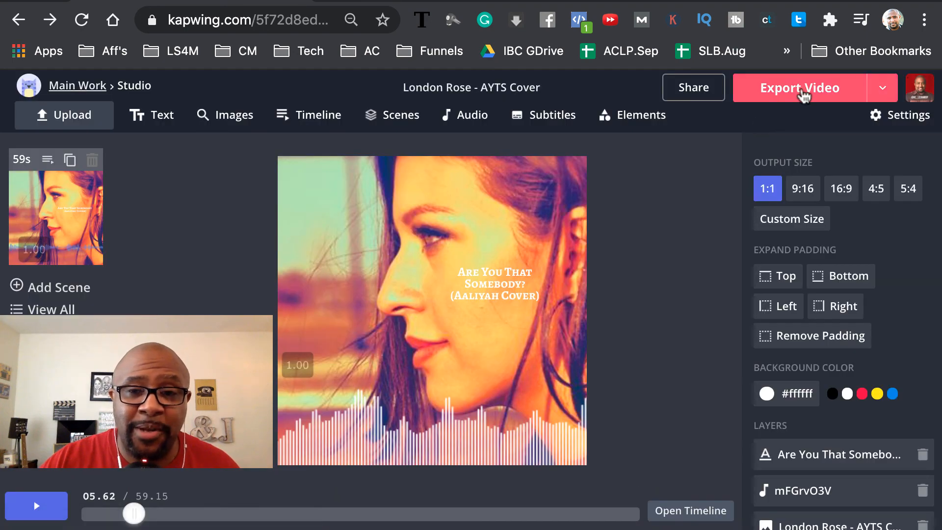